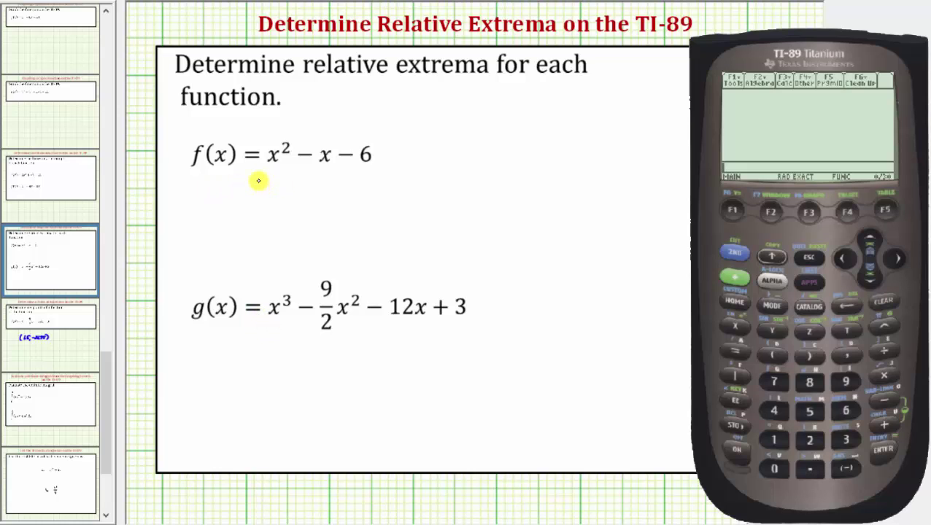
In the Y= editor, clear the cubic from y1 and store x^2-x-6 in its place.
click(735, 277)
click(732, 210)
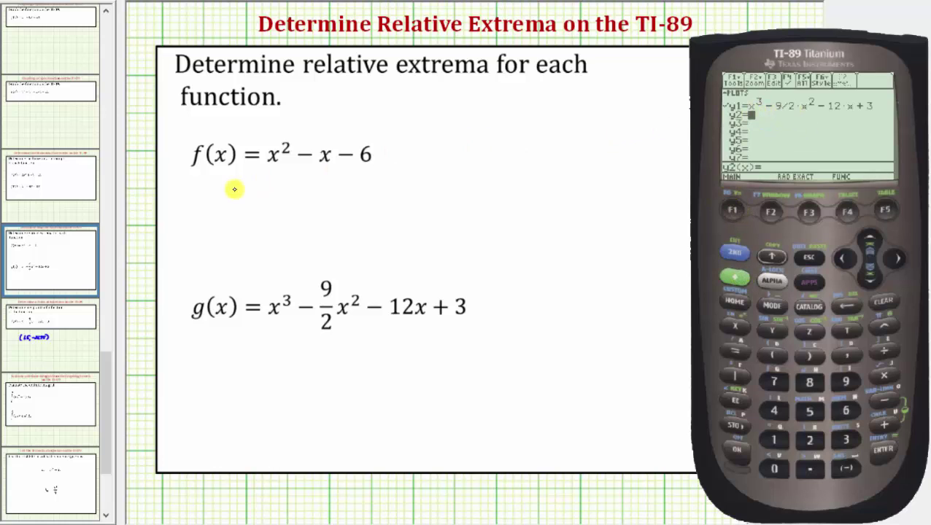
click(870, 239)
click(885, 299)
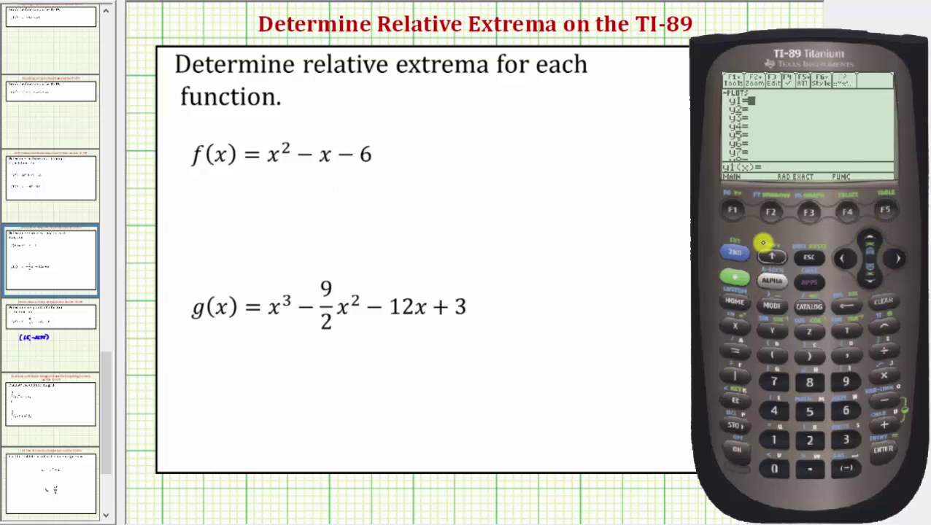
click(737, 327)
click(894, 326)
click(811, 438)
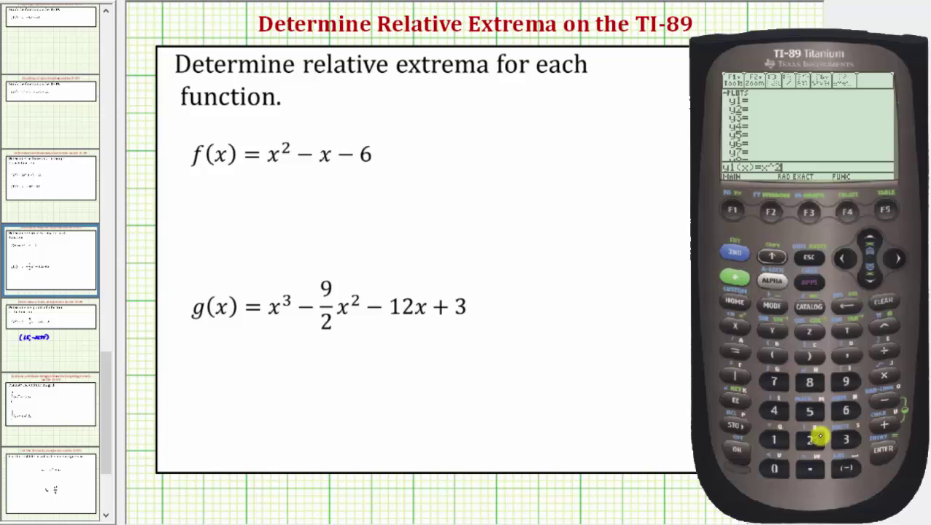
click(884, 400)
click(744, 328)
click(886, 398)
click(846, 410)
click(885, 443)
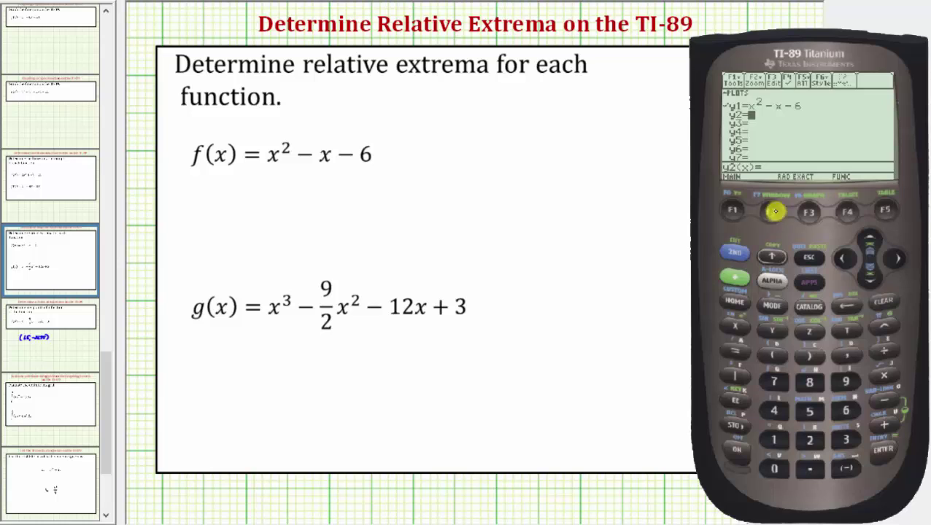
Graph y1 = x^2-x-6 with ZoomStd, giving the −10 to 10 window.
click(770, 211)
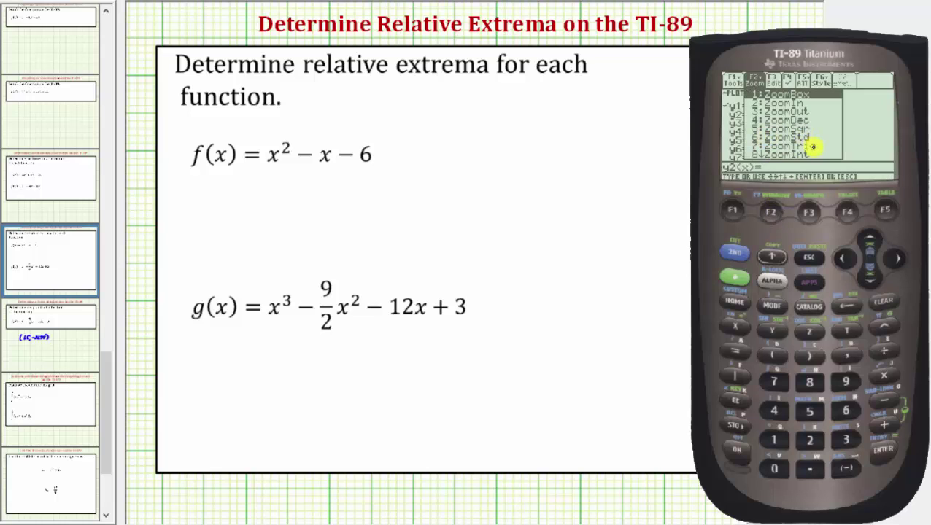
click(848, 411)
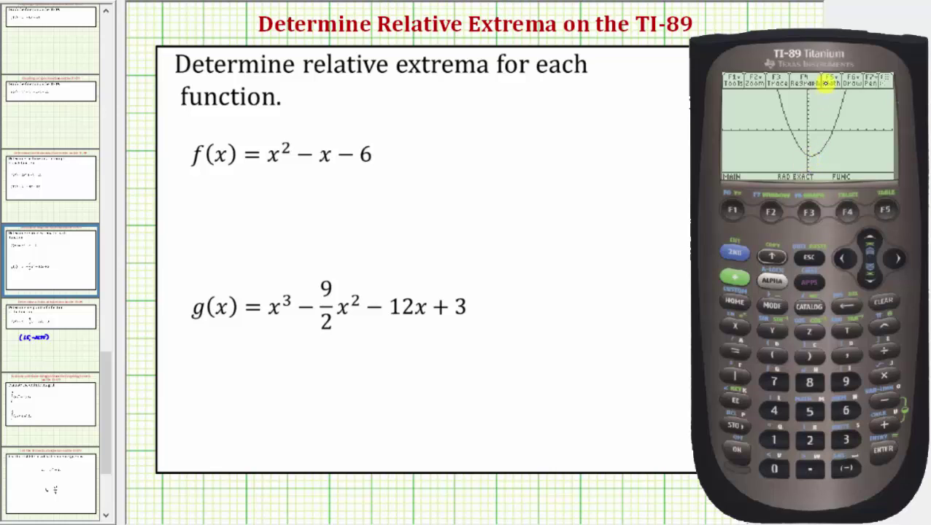
Use Math > Minimum with bounds either side of the vertex to get x = .5, y = −6.25.
click(890, 210)
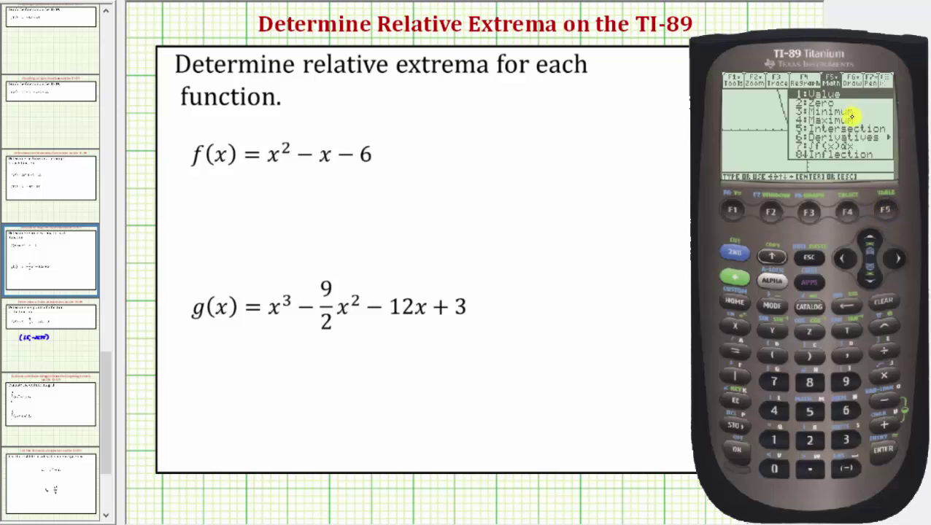
click(854, 438)
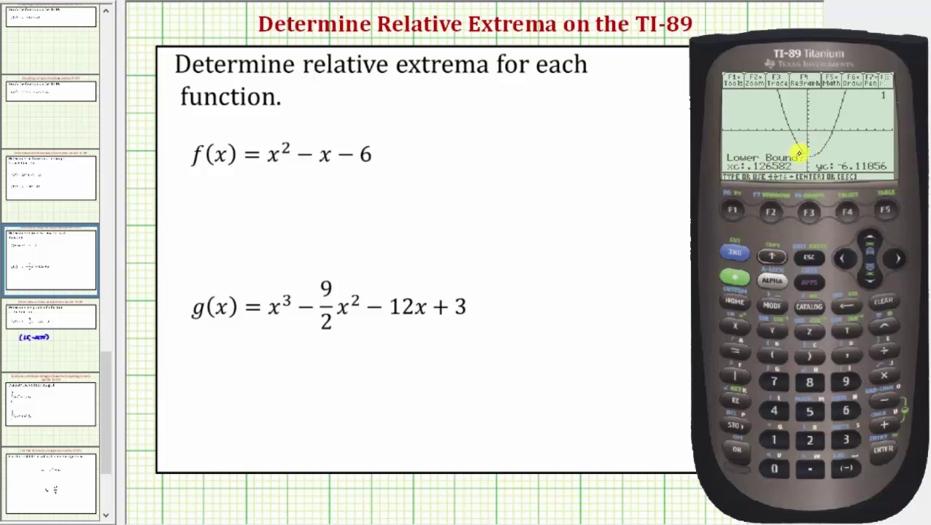
click(844, 258)
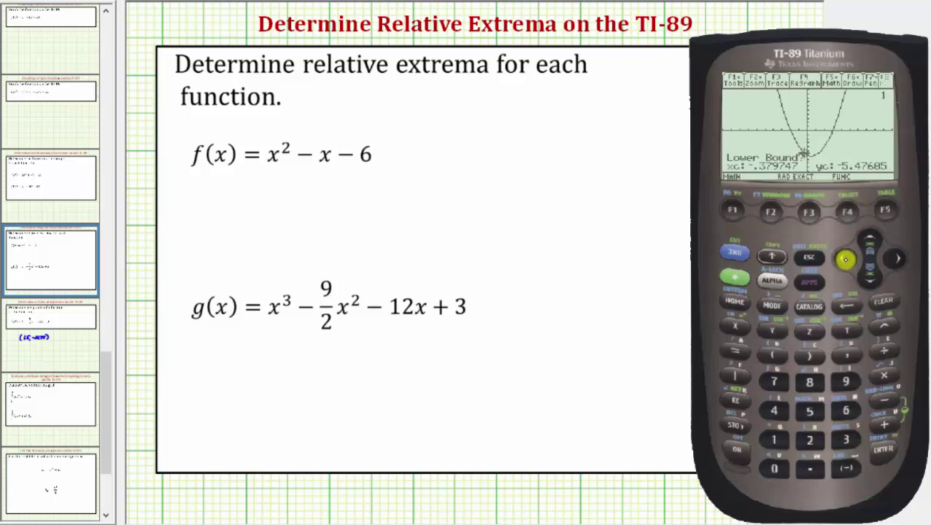
click(884, 447)
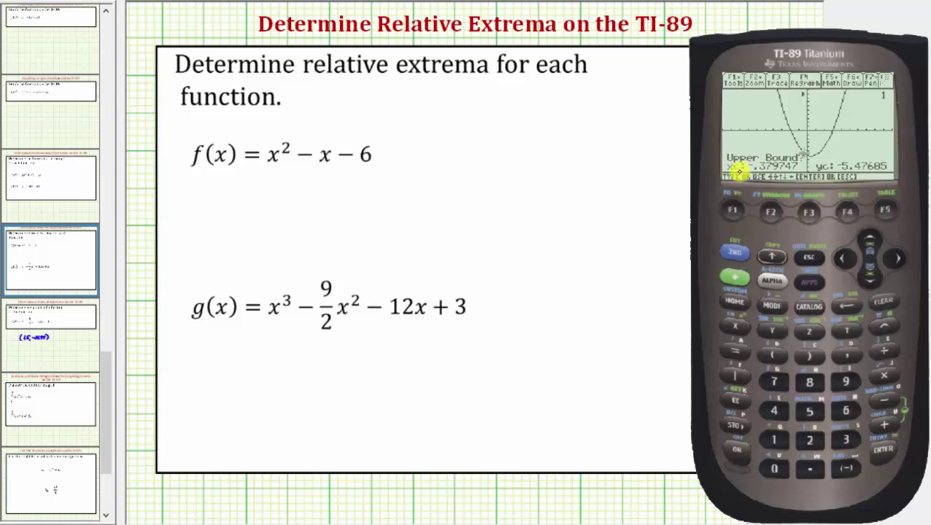
click(900, 258)
click(901, 259)
click(902, 259)
click(890, 455)
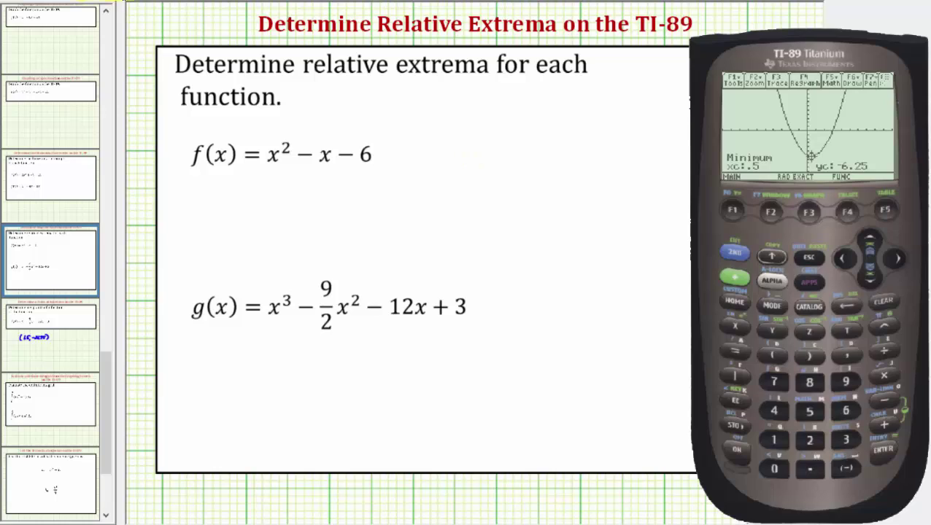
Handwrite the point (0.5, −6.25) to the right of f(x).
mouse_move(505, 116)
mouse_down()
mouse_move(496, 137)
mouse_move(550, 139)
mouse_move(572, 126)
mouse_up()
drag(583, 120, 587, 133)
click(593, 133)
mouse_move(596, 123)
mouse_down()
mouse_move(609, 134)
mouse_move(629, 118)
mouse_move(644, 136)
mouse_up()
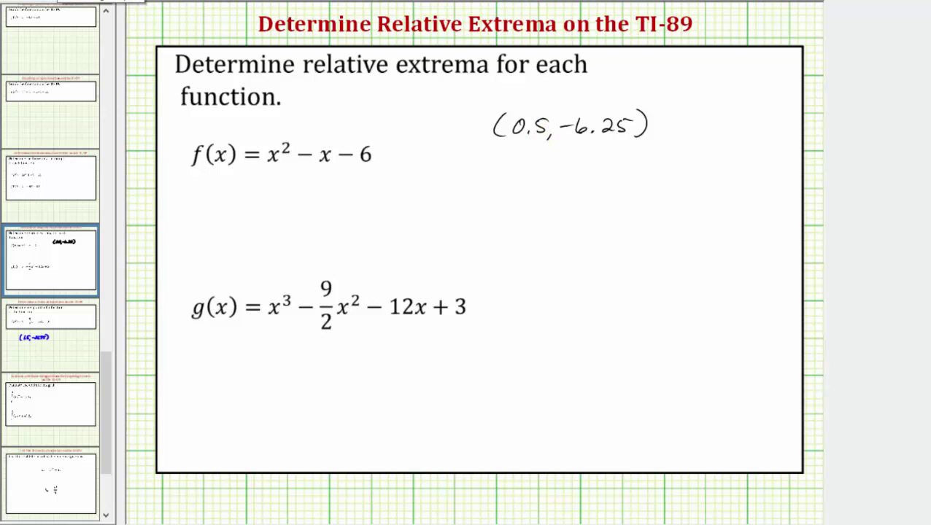
Write 'The relative minimum is −6.25 at x = 0.5.' below f(x).
mouse_move(198, 196)
mouse_down()
mouse_move(197, 220)
mouse_move(213, 196)
mouse_up()
mouse_move(211, 192)
mouse_down()
mouse_move(255, 205)
mouse_move(271, 191)
mouse_move(275, 203)
mouse_move(285, 195)
mouse_move(278, 207)
mouse_move(358, 196)
mouse_move(391, 205)
mouse_move(459, 197)
mouse_move(530, 204)
mouse_move(553, 190)
mouse_move(651, 204)
mouse_up()
mouse_move(651, 190)
mouse_down()
mouse_move(637, 204)
mouse_move(669, 193)
mouse_up()
drag(659, 199, 709, 203)
click(706, 203)
click(730, 203)
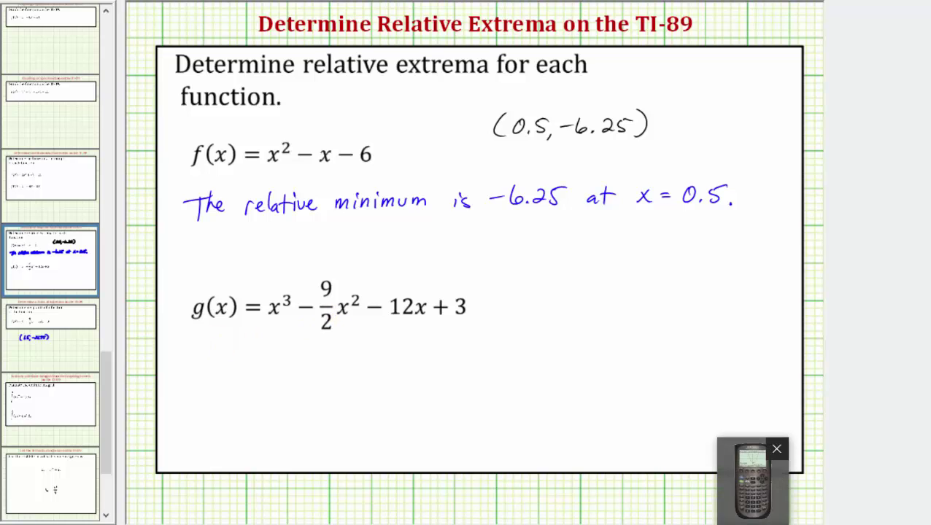
Clear y1 in the Y= editor and start entering g as x^3-9/2.
click(734, 277)
click(732, 210)
click(869, 237)
click(884, 301)
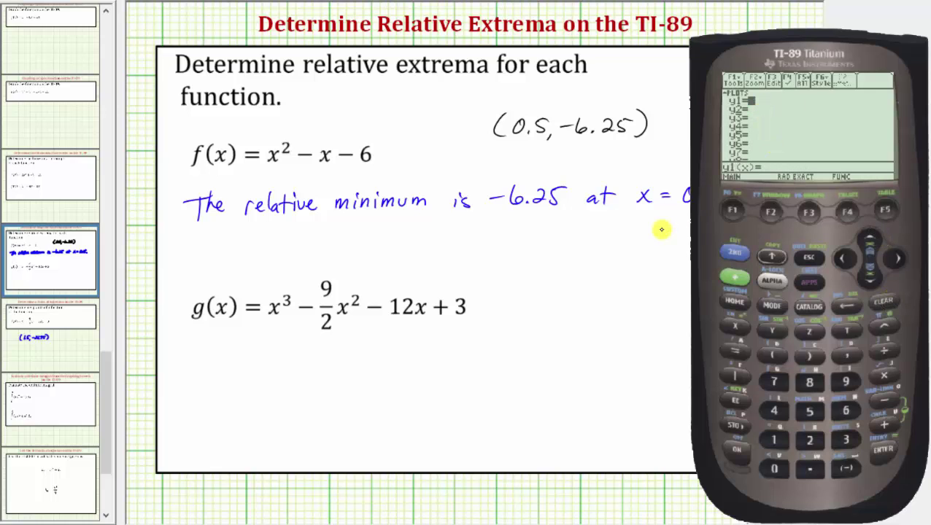
click(743, 323)
click(880, 331)
click(846, 440)
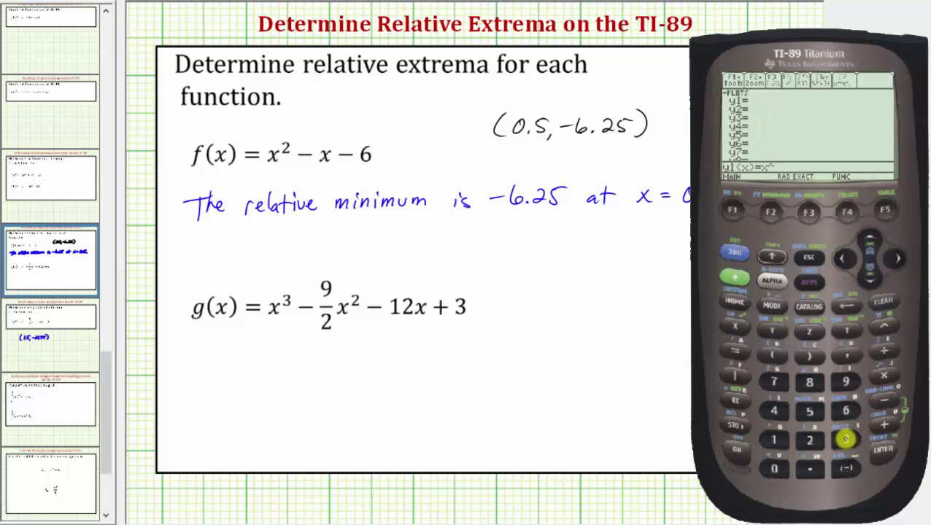
click(886, 398)
click(844, 379)
click(882, 352)
click(812, 435)
Finish y1 = x^3-9/2x^2-12x+3 and store it.
click(739, 329)
click(881, 330)
click(810, 439)
click(884, 399)
click(776, 440)
click(809, 440)
click(738, 328)
click(884, 424)
click(846, 440)
click(894, 446)
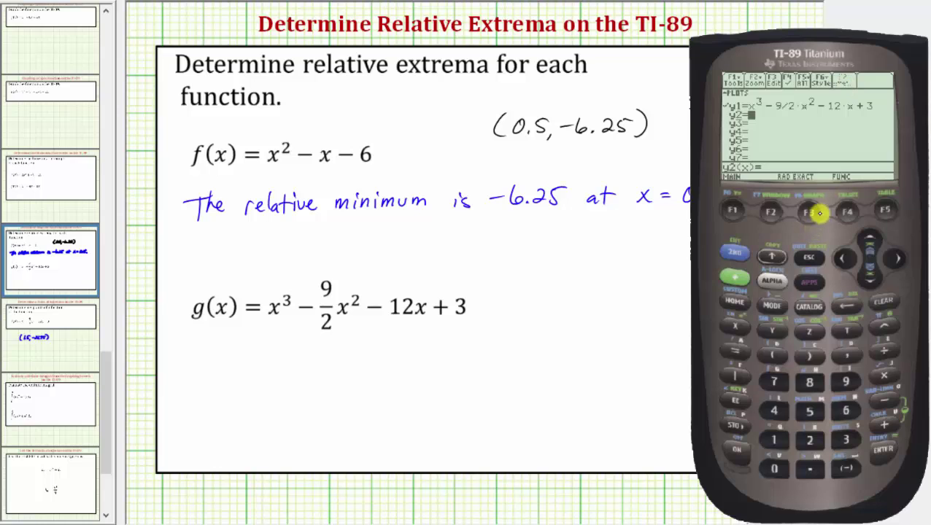
click(735, 276)
Draw g's graph, then show the Window settings, still at x and y from −10 to 10.
click(809, 216)
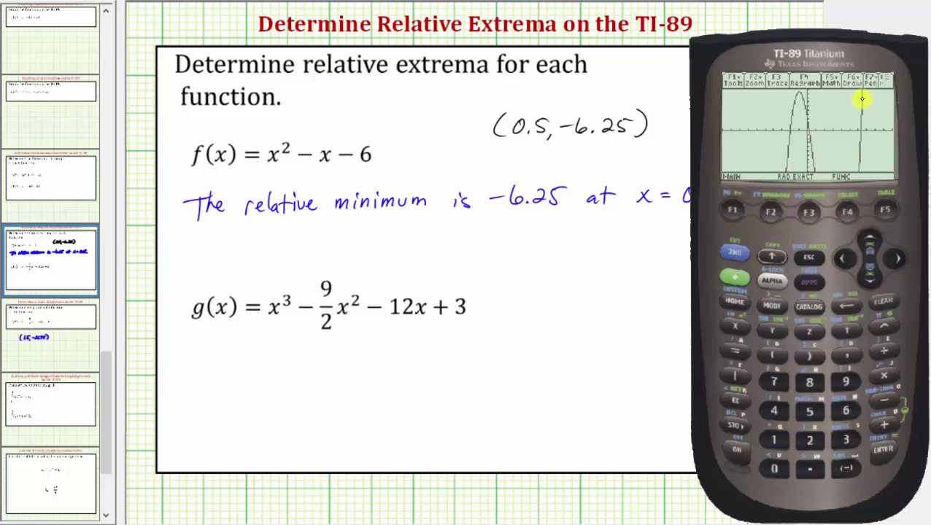
click(735, 276)
click(770, 210)
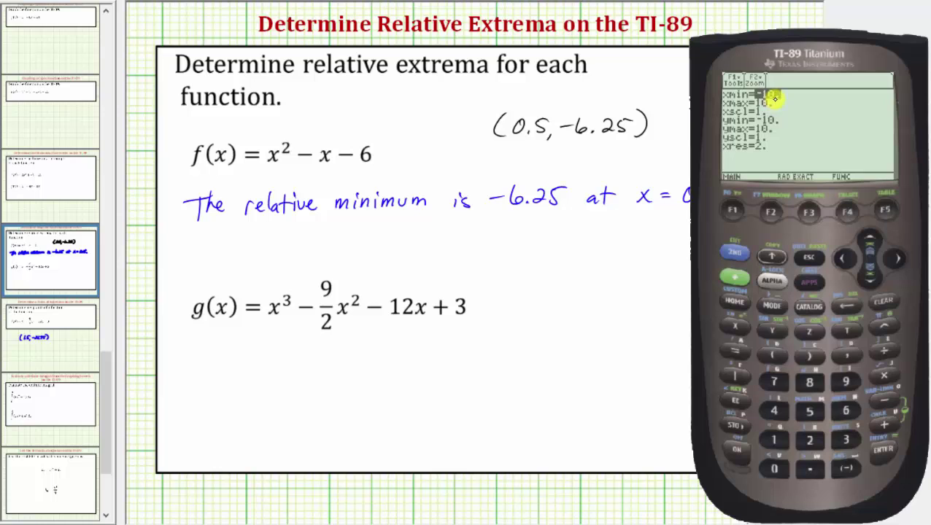
Set xmin to −5, keeping xmax 10 and xscl 1.
click(847, 469)
click(810, 412)
click(887, 440)
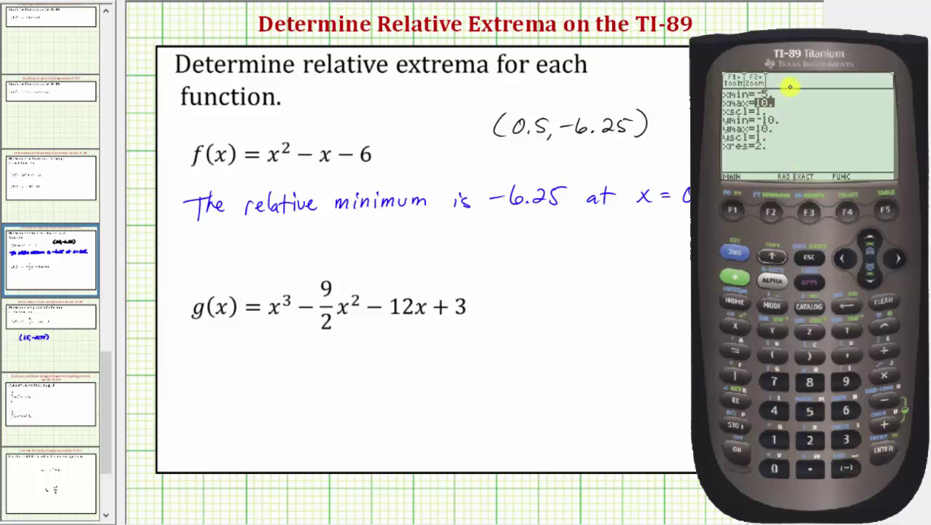
click(884, 449)
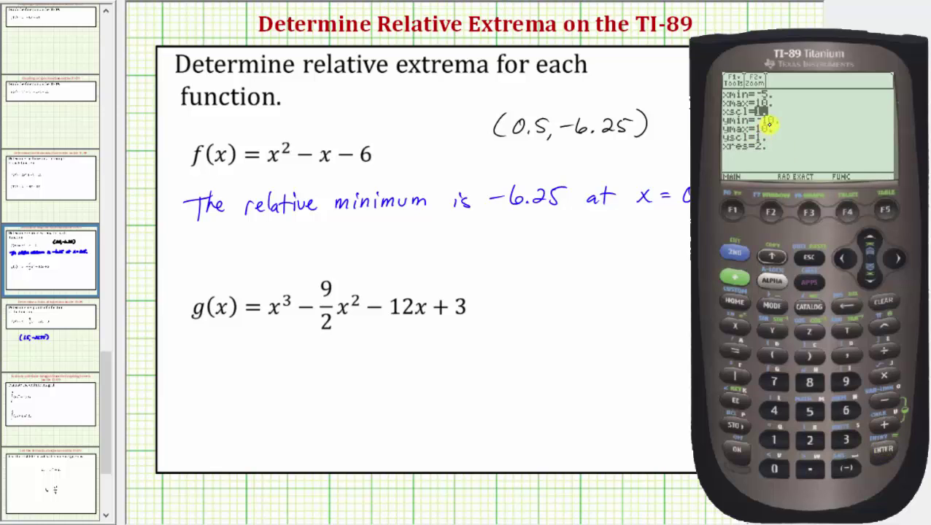
click(884, 448)
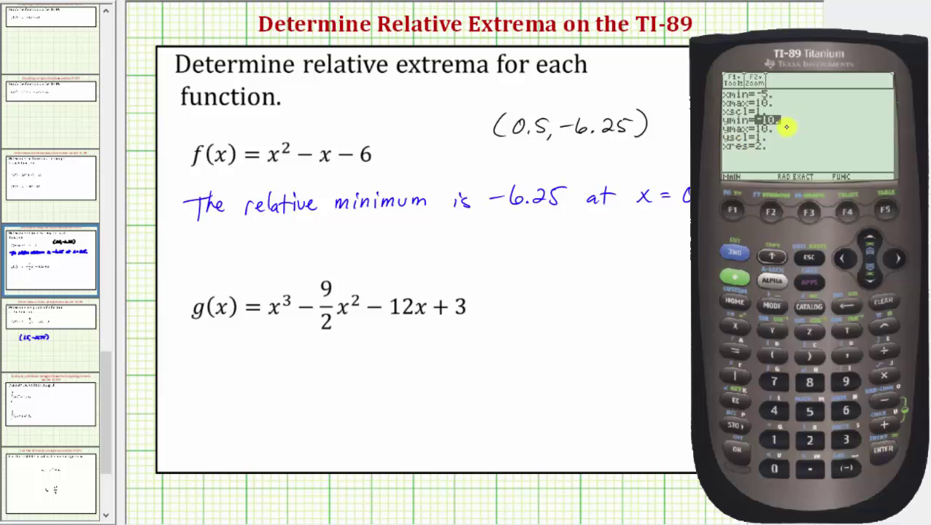
Set ymin to −100, ymax to 20 and yscl to 10.
click(846, 469)
click(775, 440)
click(775, 469)
click(775, 468)
click(883, 448)
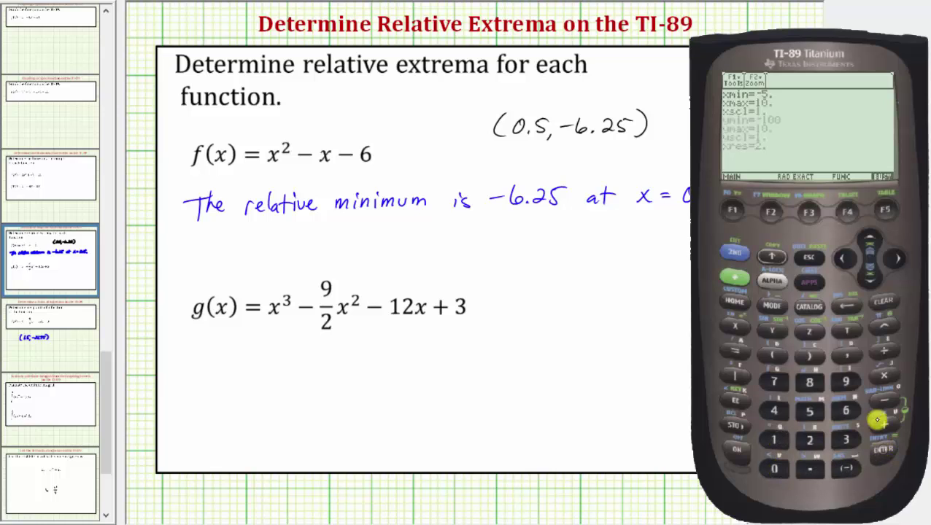
click(810, 440)
click(775, 468)
click(861, 453)
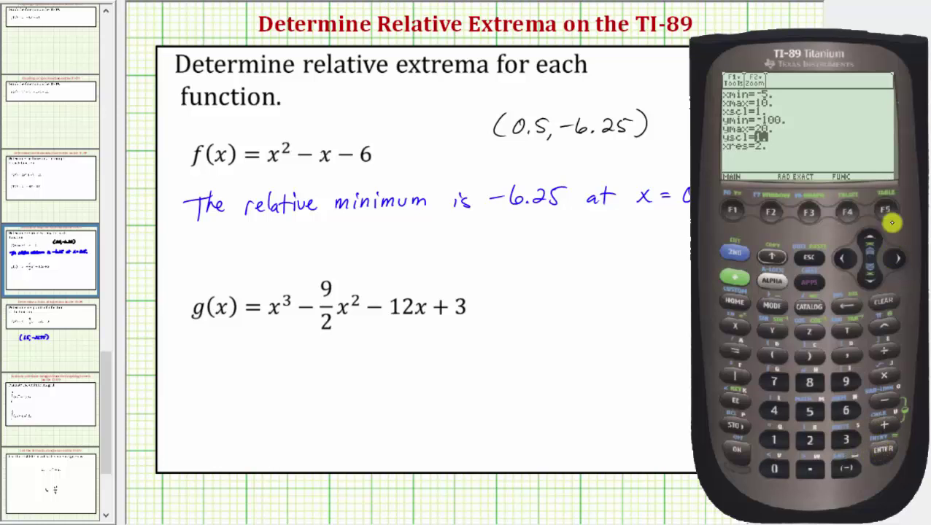
click(775, 440)
click(775, 468)
click(883, 453)
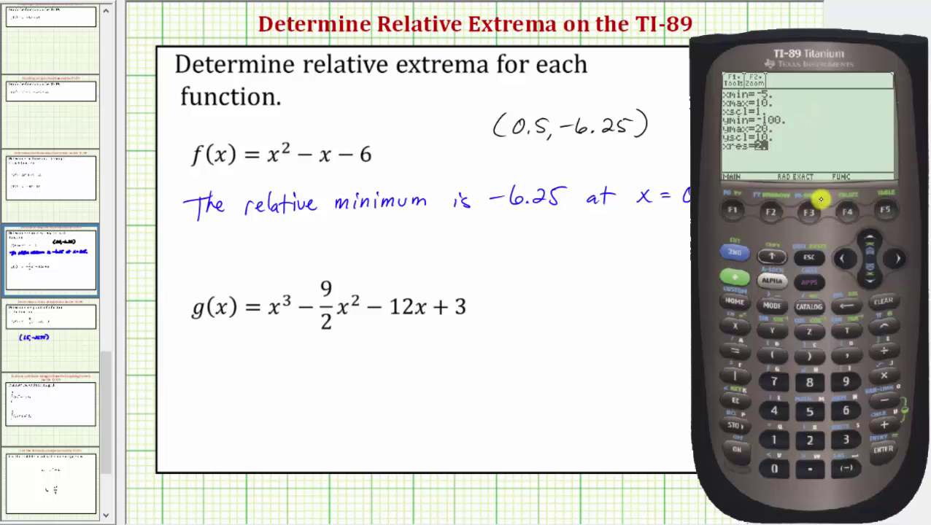
Redraw g in the new window and choose Maximum from the F5 Math menu.
click(741, 275)
click(810, 210)
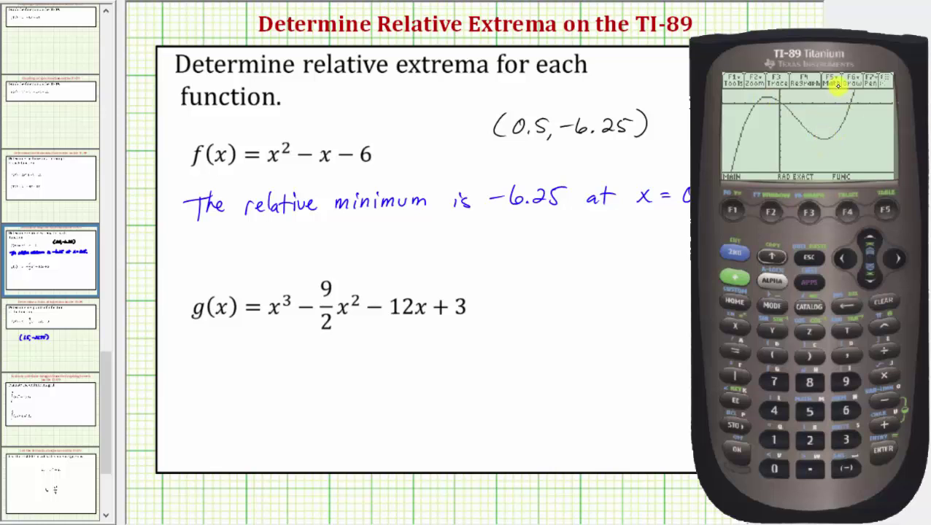
click(886, 211)
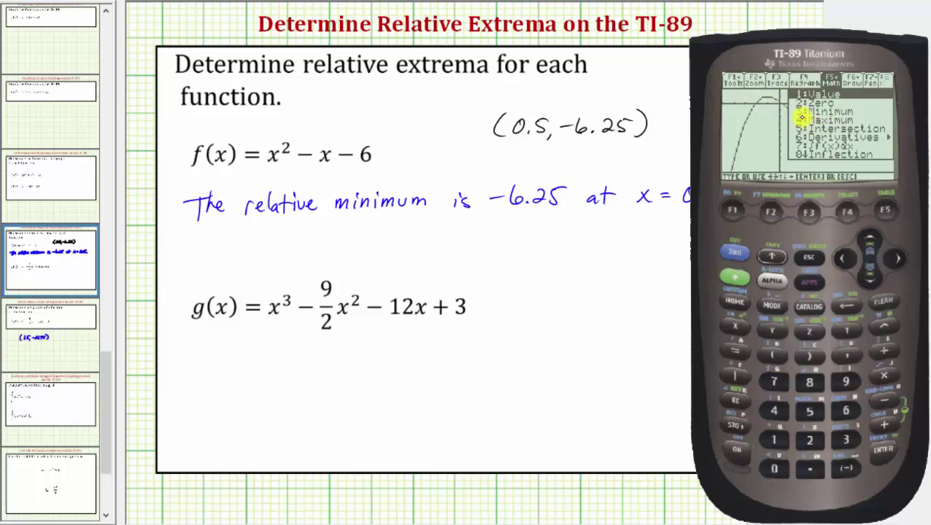
click(783, 404)
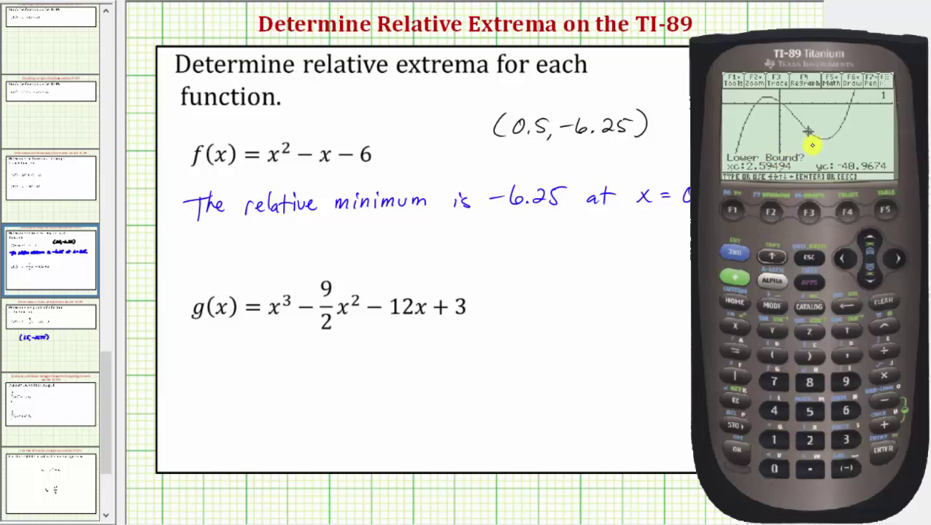
Set bounds on either side of the peak to get the maximum at x = −1, y = 9.5.
click(844, 259)
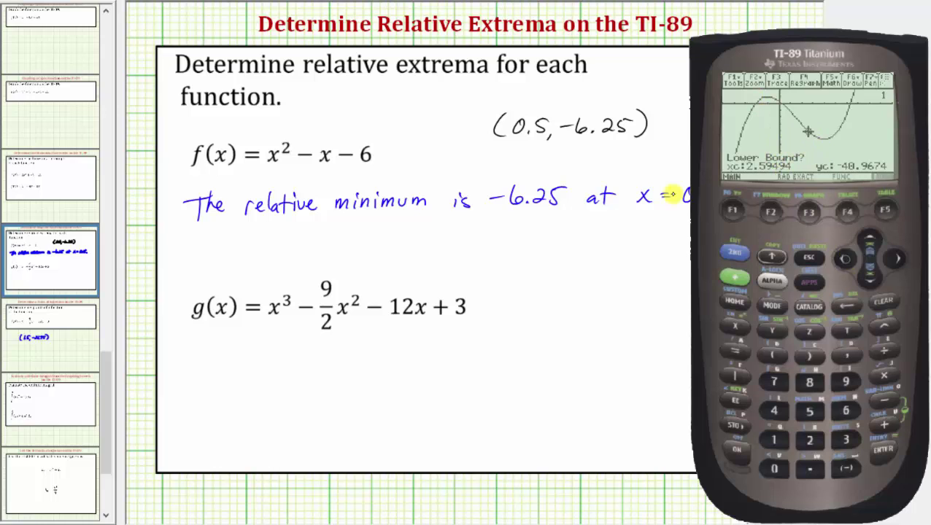
key(Left)
key(Left)
key(Left)
key(Left)
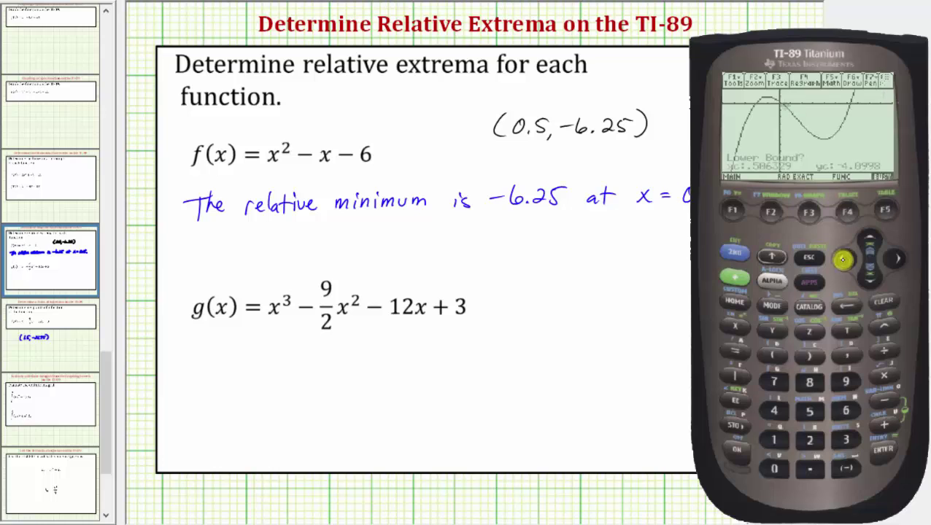
key(Left)
key(Left)
key(Left)
key(Left)
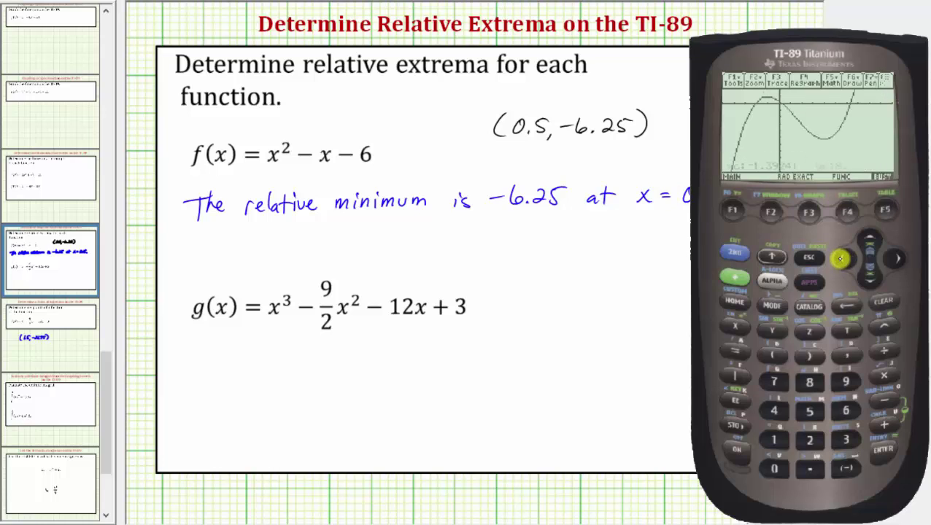
click(844, 260)
click(884, 446)
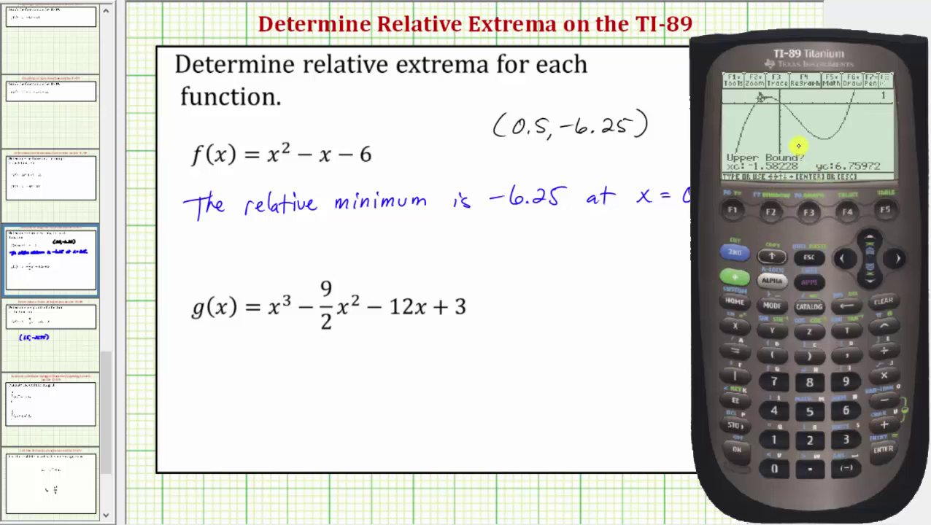
click(899, 259)
key(Return)
click(899, 258)
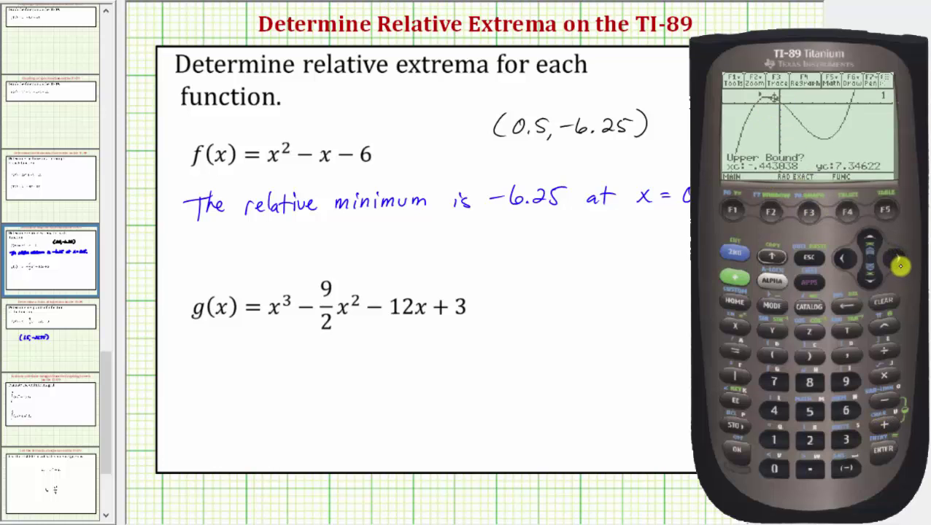
click(887, 448)
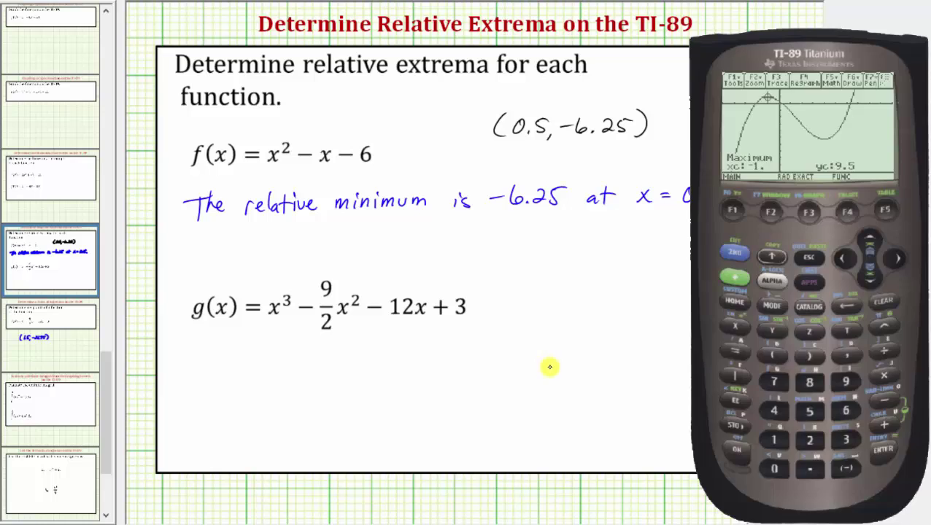
Handwrite (−1, 9.5) to the right of g(x) on the slide.
mouse_move(557, 267)
mouse_down()
mouse_move(552, 291)
mouse_move(571, 280)
mouse_up()
drag(577, 271, 580, 294)
mouse_move(598, 274)
mouse_down()
mouse_move(596, 288)
mouse_move(632, 285)
mouse_up()
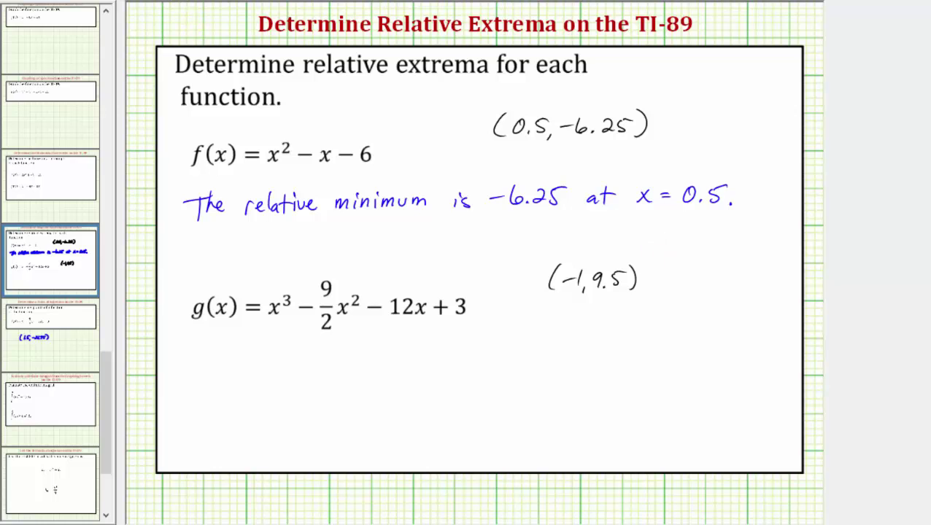